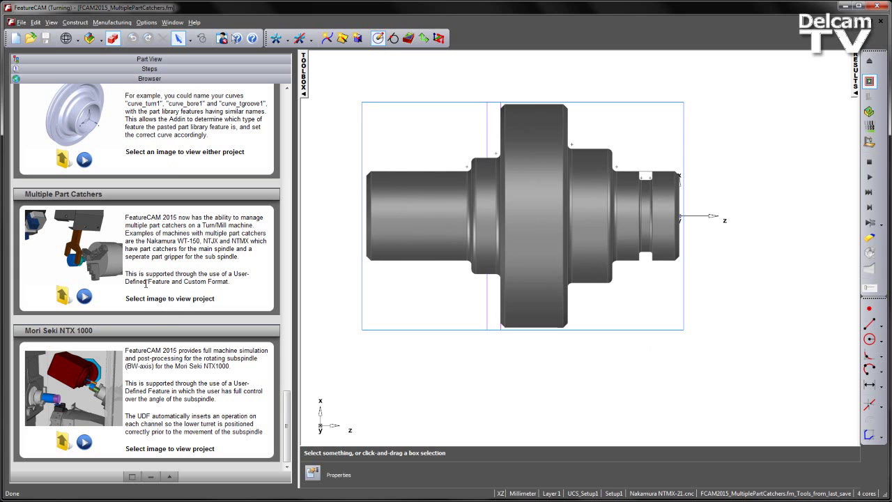
- Load the macro add-in Part Catcher G NTMXbdd.bas from the Multiple Part Catchers project folder into the Macro Add-ins list
{"action": "left_click", "coordinate": [62, 298]}
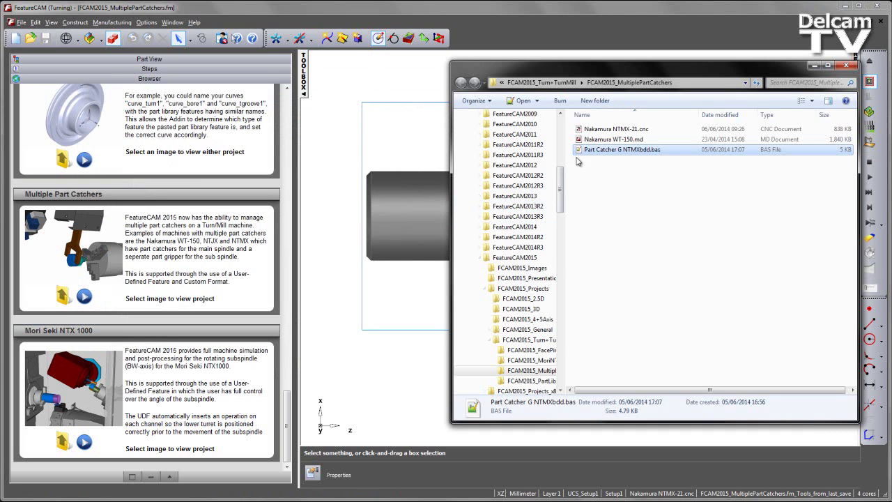
{"action": "left_click", "coordinate": [814, 66]}
{"action": "left_click", "coordinate": [146, 23]}
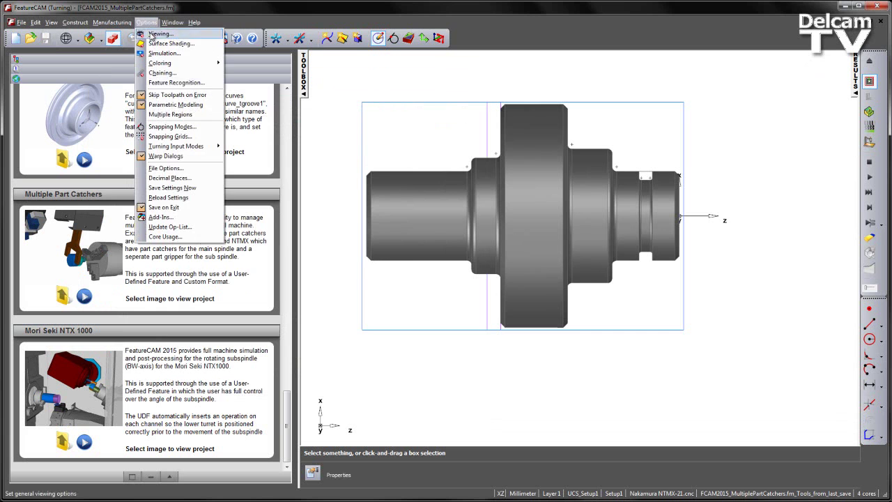
{"action": "left_click", "coordinate": [161, 217]}
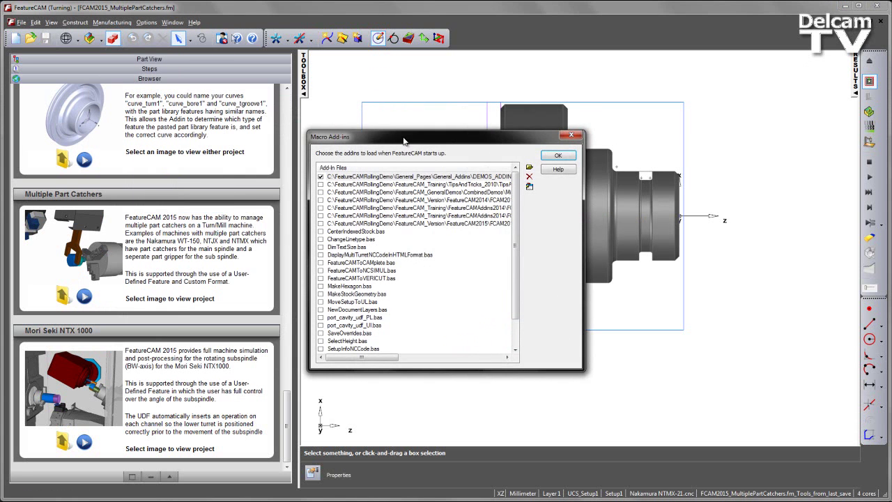
{"action": "left_click", "coordinate": [297, 500]}
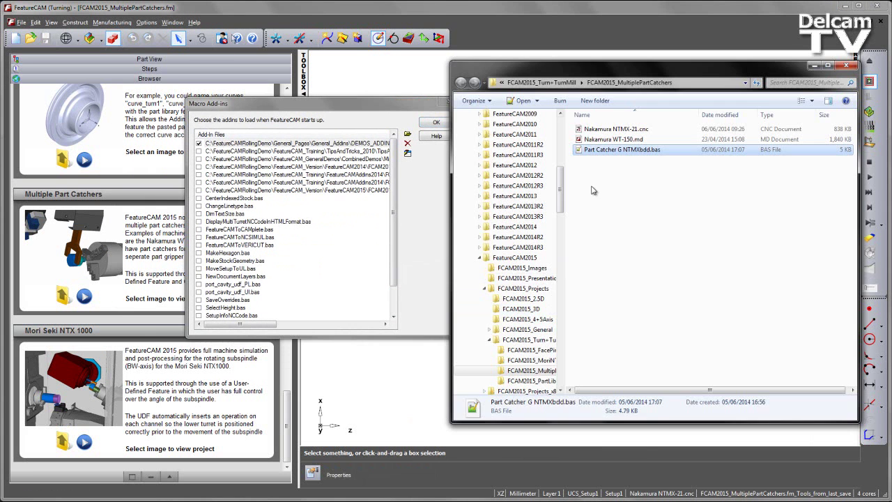
{"action": "left_click_drag", "start_coordinate": [604, 156], "coordinate": [278, 255]}
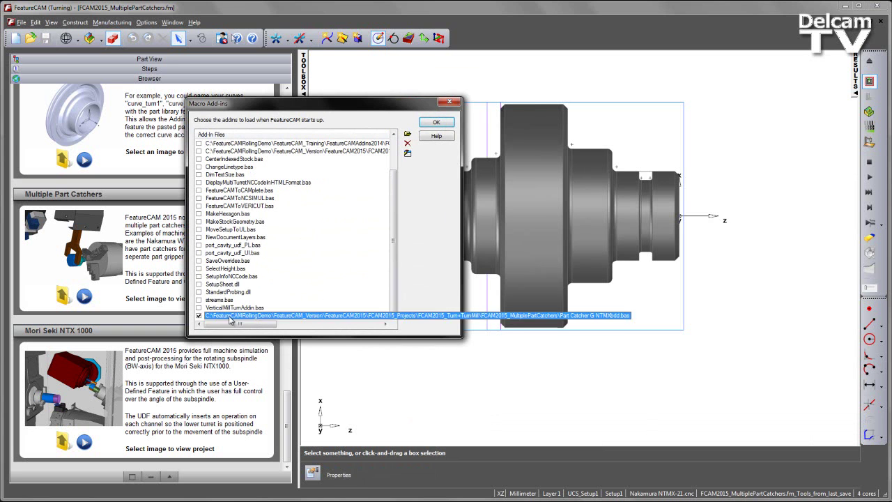
{"action": "left_click", "coordinate": [435, 122]}
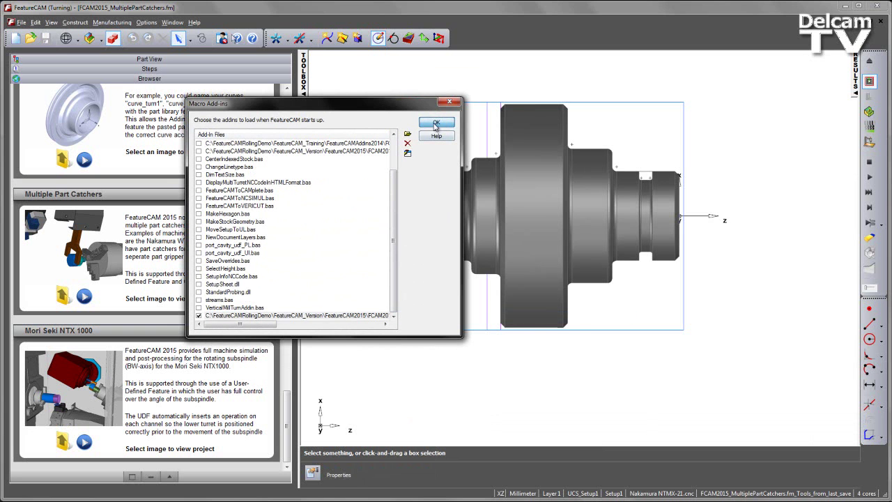
- Show the part's feature tree in a narrower pane and exclude slug_xfer1, partcatchergt_1 and all of Setup2 from machining
{"action": "left_click", "coordinate": [130, 60]}
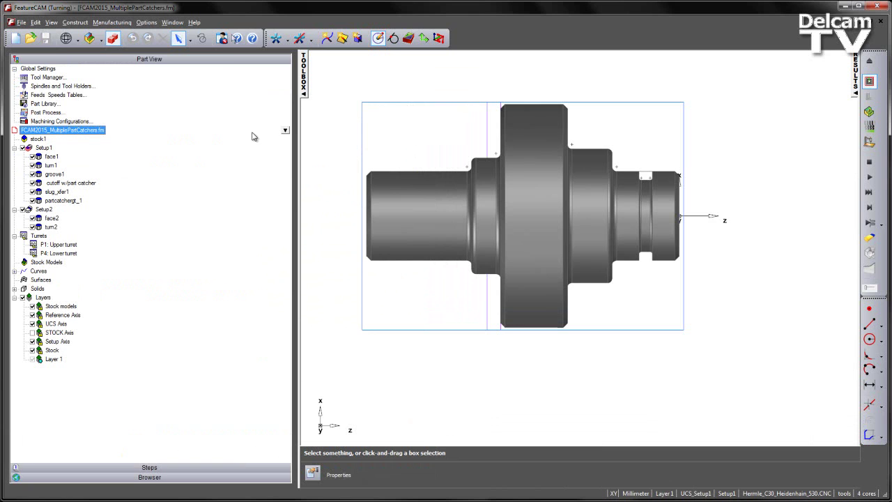
{"action": "left_click_drag", "start_coordinate": [295, 164], "coordinate": [129, 164]}
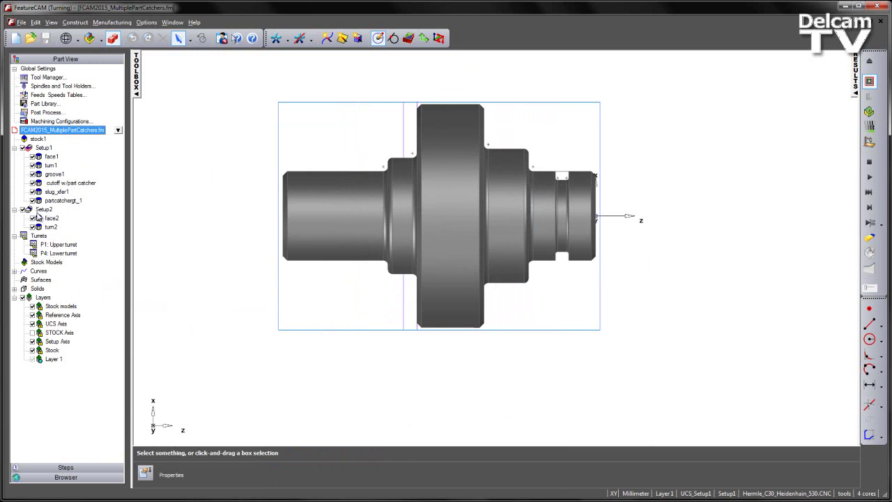
{"action": "scroll", "coordinate": [514, 217], "scroll_direction": "up", "scroll_amount": 2}
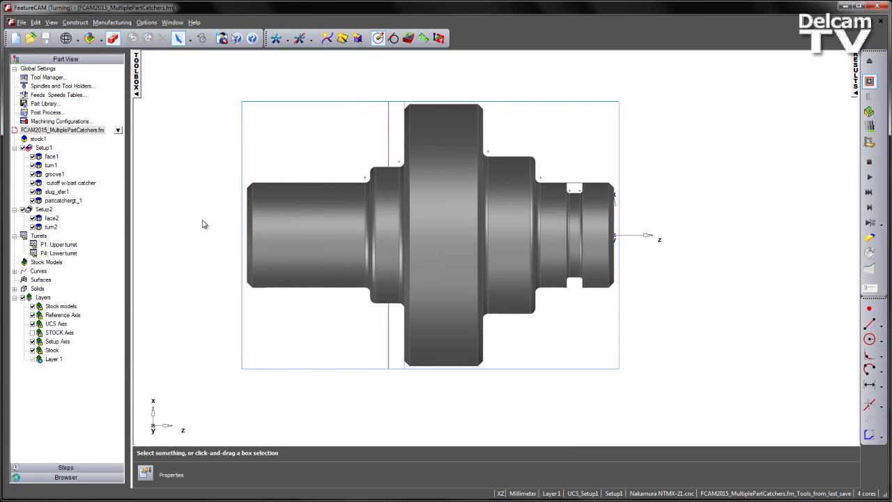
{"action": "left_click", "coordinate": [32, 191]}
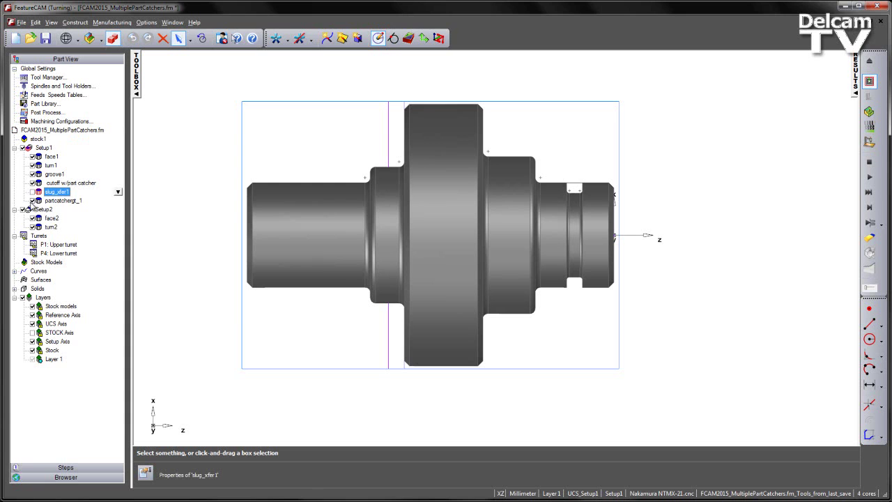
{"action": "left_click", "coordinate": [32, 201]}
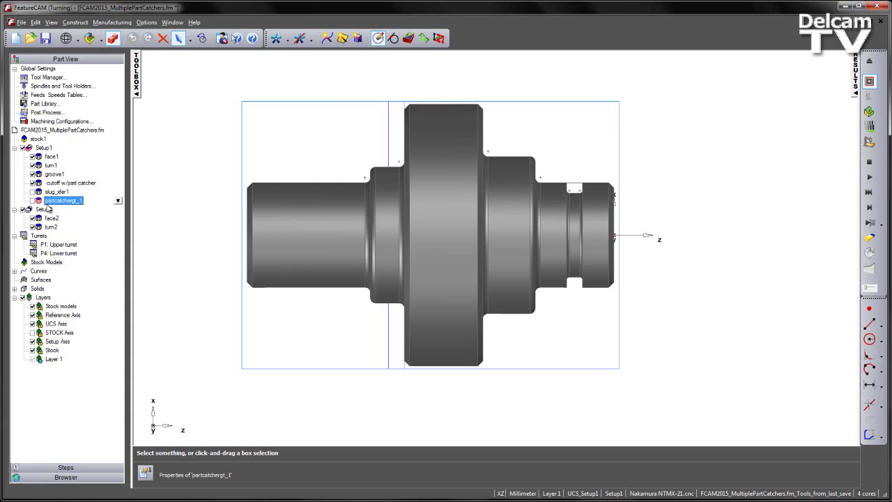
{"action": "left_click", "coordinate": [23, 210]}
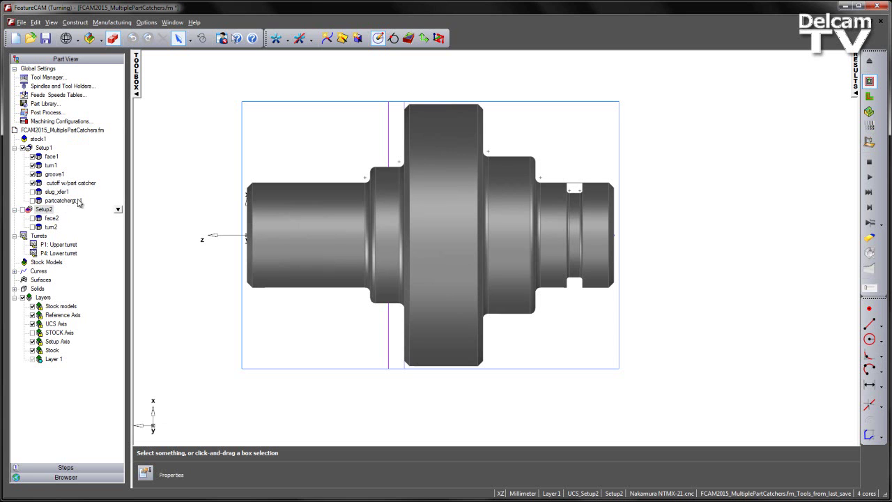
- Check the strategy settings of the cutoff w/part catcher feature for the Part catcher option
{"action": "double_click", "coordinate": [70, 182]}
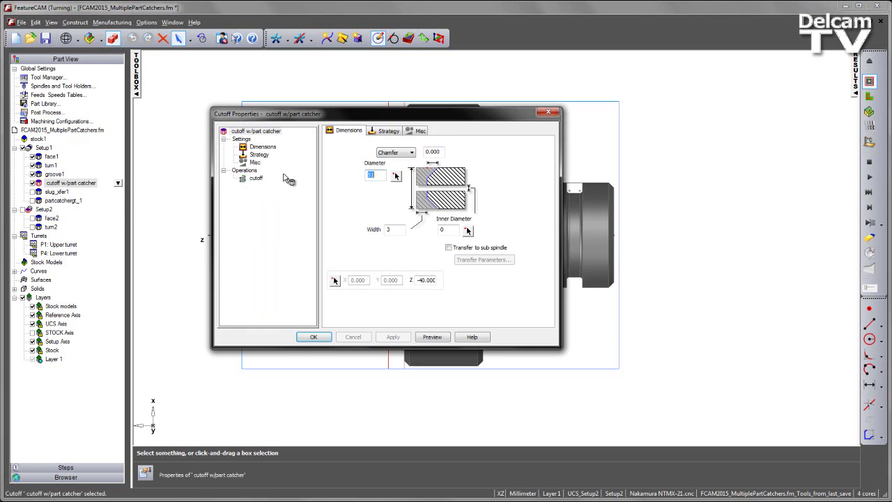
{"action": "left_click", "coordinate": [384, 132]}
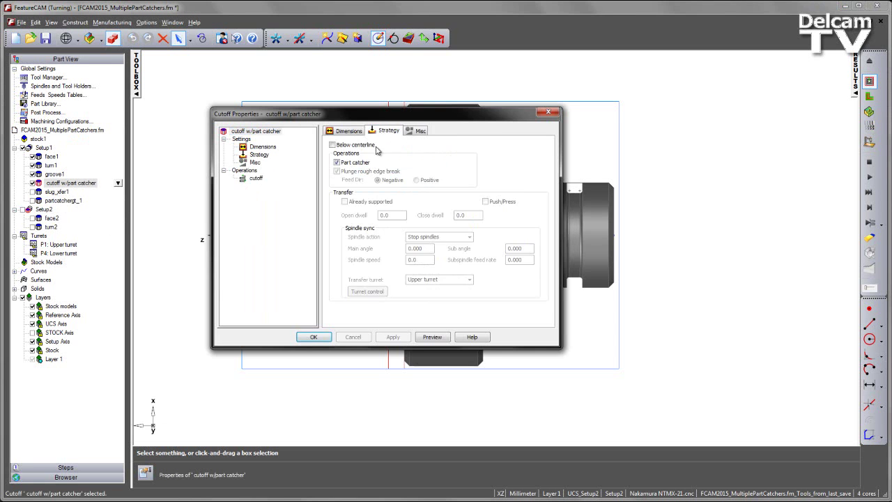
{"action": "left_click", "coordinate": [314, 337]}
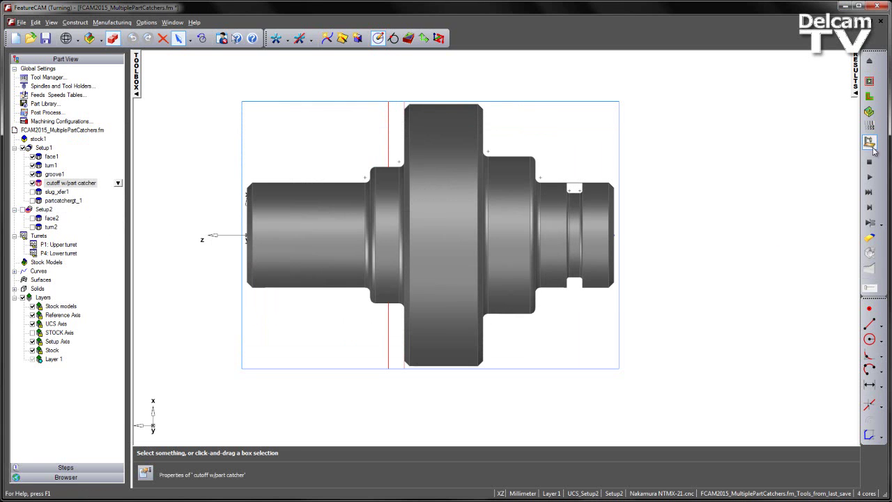
- Run the machine simulation one operation at a time through facing, turning and grooving up to the cutoff
{"action": "left_click", "coordinate": [870, 222]}
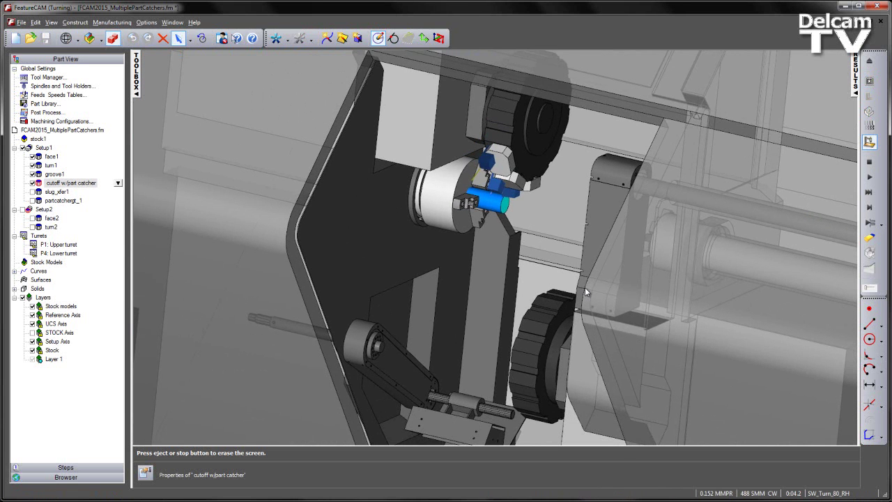
{"action": "left_click", "coordinate": [867, 224]}
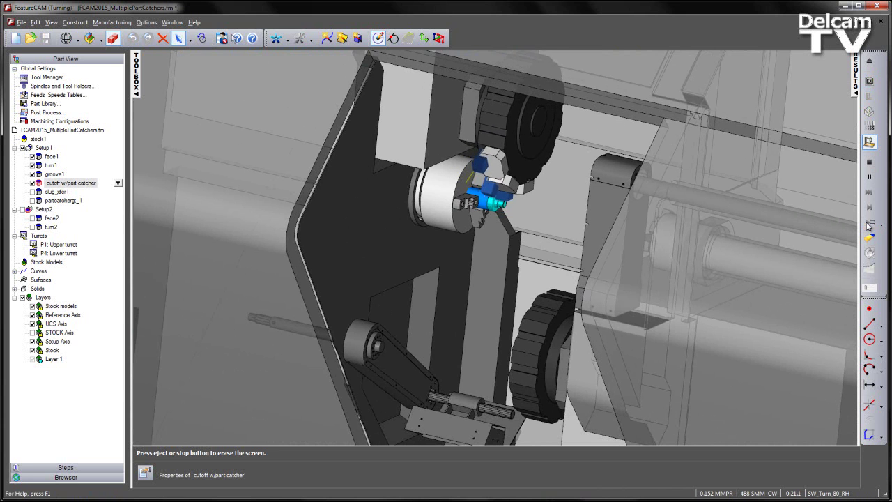
{"action": "left_click", "coordinate": [866, 224]}
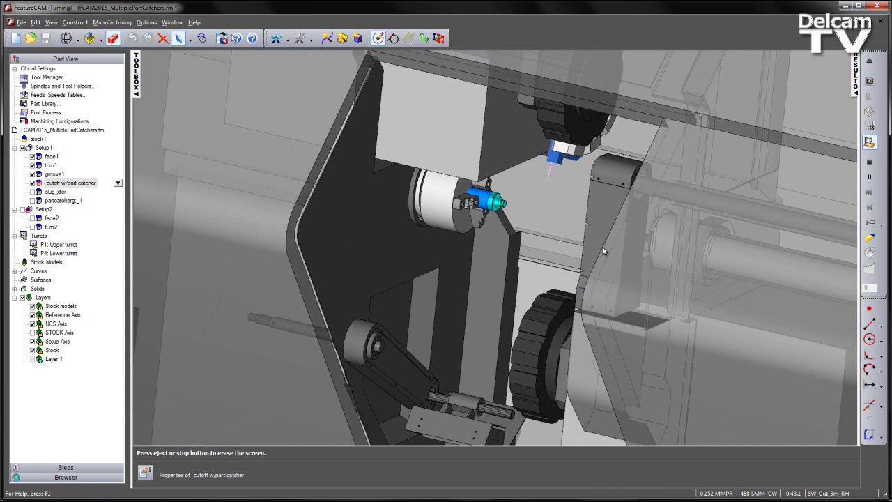
- Single-step the simulation through the start of the cutoff in a close front view of the main spindle
{"action": "key", "text": "ctrl+2"}
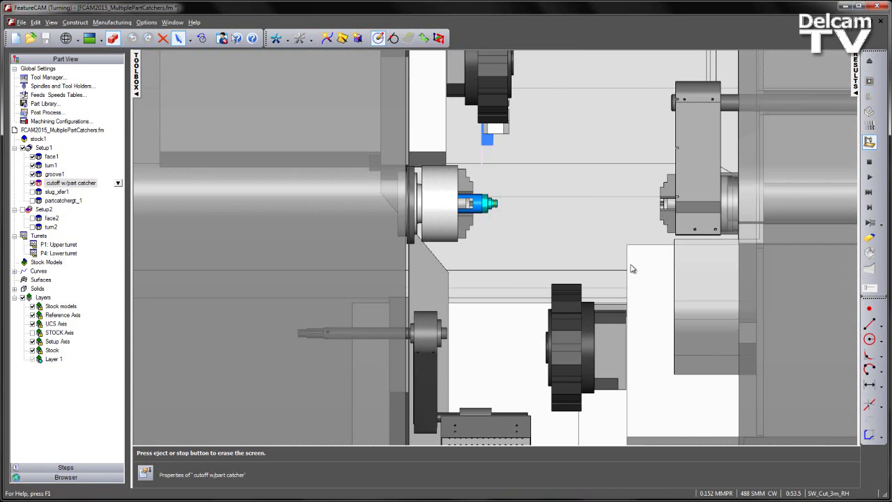
{"action": "middle_click_drag", "start_coordinate": [499, 284], "coordinate": [503, 260], "text": "ctrl"}
{"action": "scroll", "coordinate": [502, 259], "scroll_direction": "up", "scroll_amount": 1}
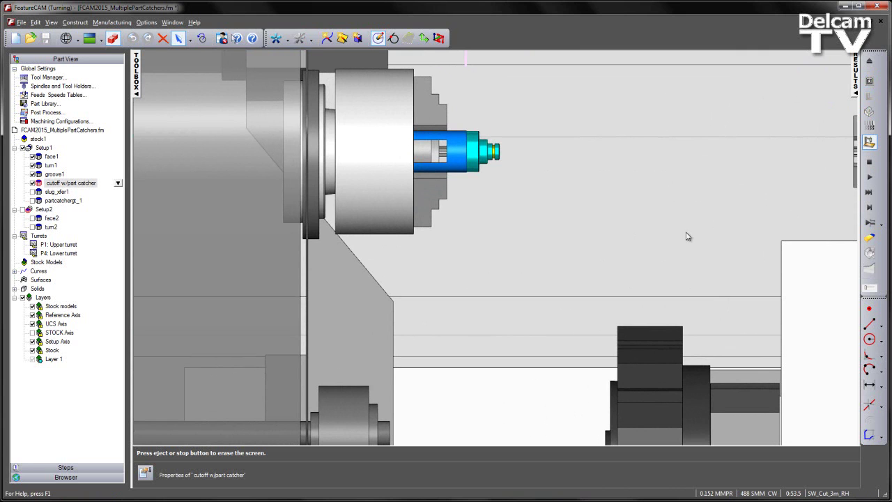
{"action": "left_click", "coordinate": [869, 207]}
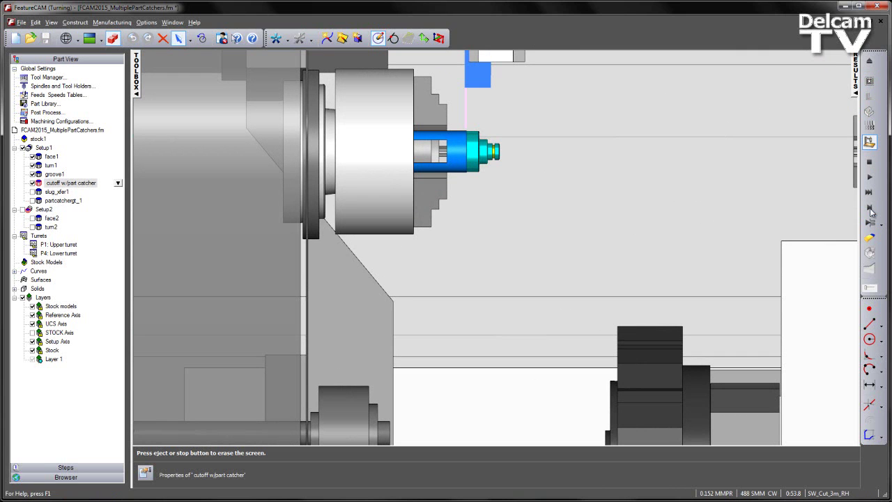
{"action": "left_click", "coordinate": [869, 208]}
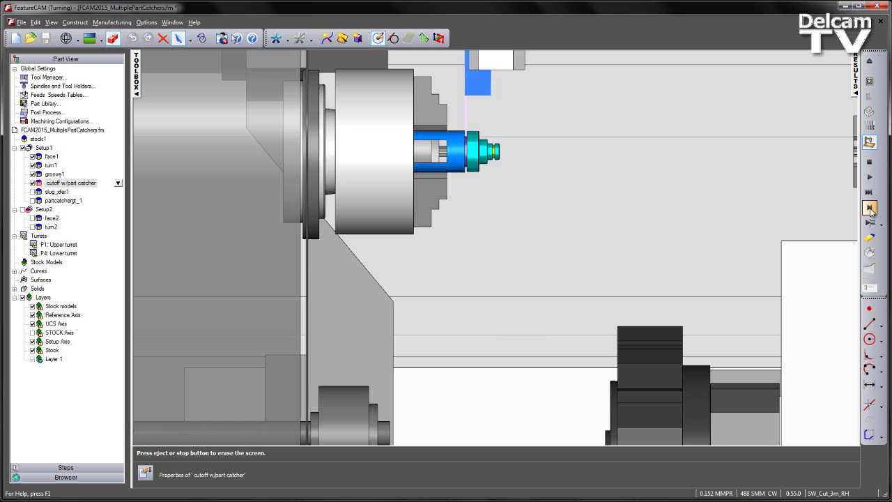
{"action": "left_click", "coordinate": [869, 208]}
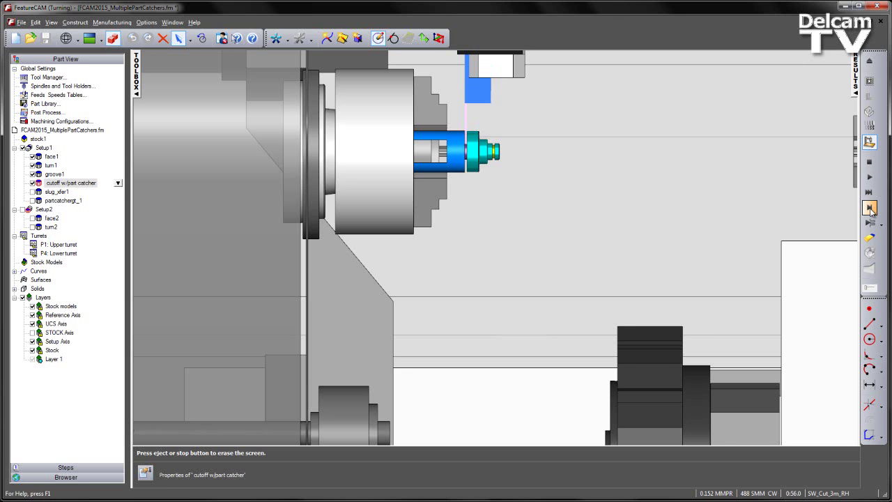
- Single-step the simulation as the main spindle's part catcher extends beneath the workpiece and the cutoff continues
{"action": "scroll", "coordinate": [690, 217], "scroll_direction": "down", "scroll_amount": 2}
{"action": "middle_click_drag", "start_coordinate": [688, 276], "coordinate": [679, 189]}
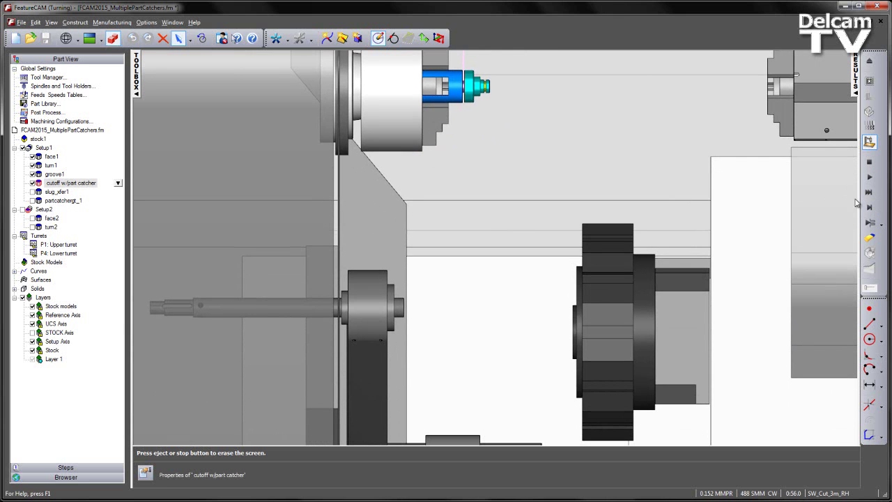
{"action": "left_click", "coordinate": [869, 208]}
{"action": "left_click", "coordinate": [869, 209]}
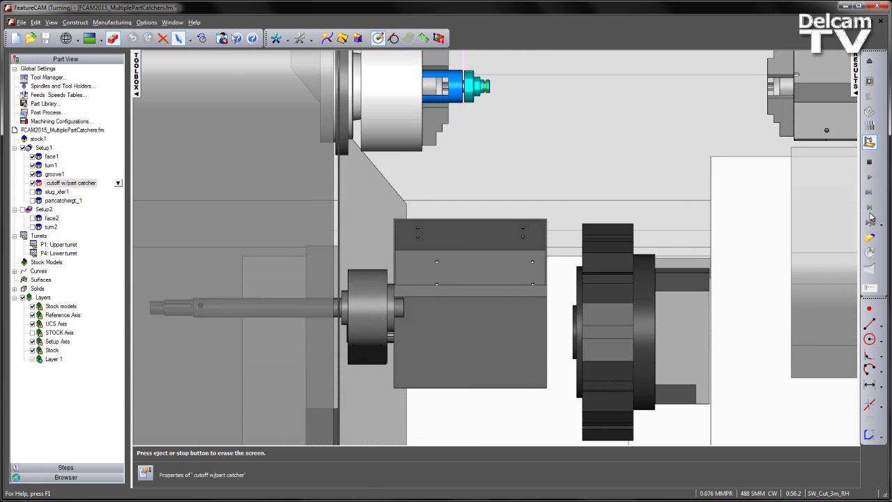
{"action": "middle_click_drag", "start_coordinate": [619, 164], "coordinate": [615, 216]}
{"action": "scroll", "coordinate": [615, 216], "scroll_direction": "up", "scroll_amount": 4}
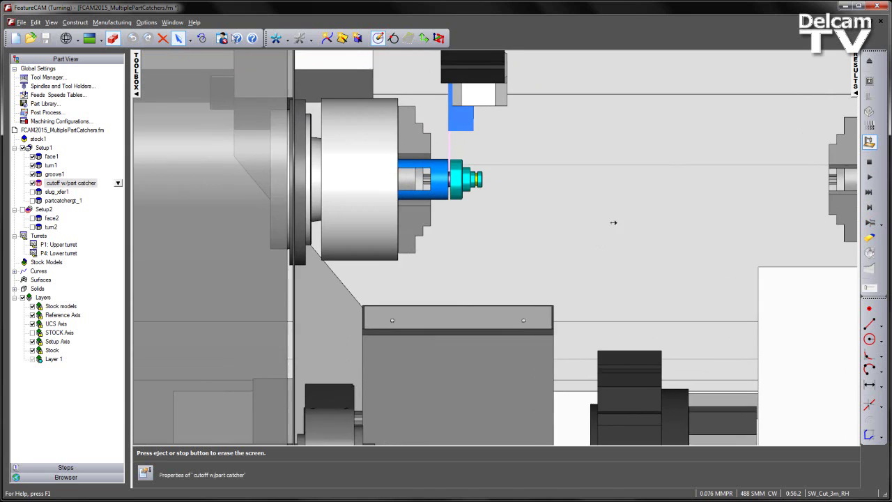
{"action": "left_click", "coordinate": [870, 209]}
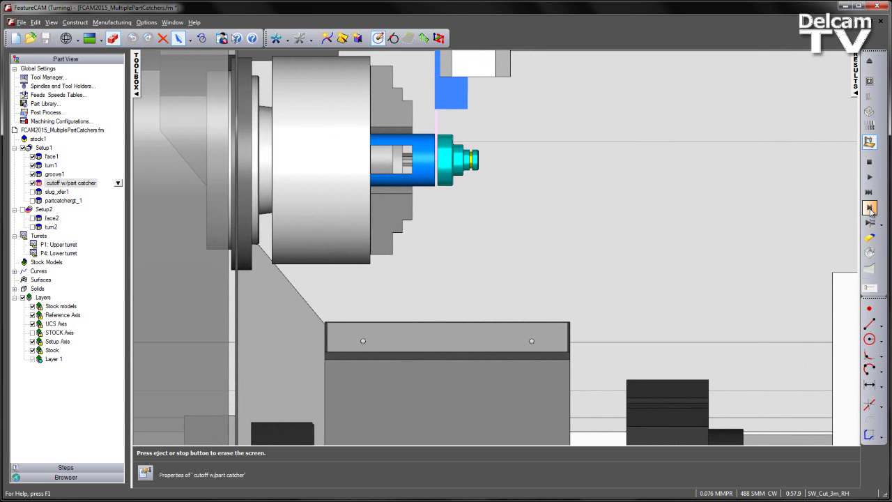
- Single-step the simulation from an angled view through the part catcher's retraction and the end of the cutoff
{"action": "scroll", "coordinate": [655, 267], "scroll_direction": "down", "scroll_amount": 5}
{"action": "middle_click_drag", "start_coordinate": [669, 269], "coordinate": [706, 311]}
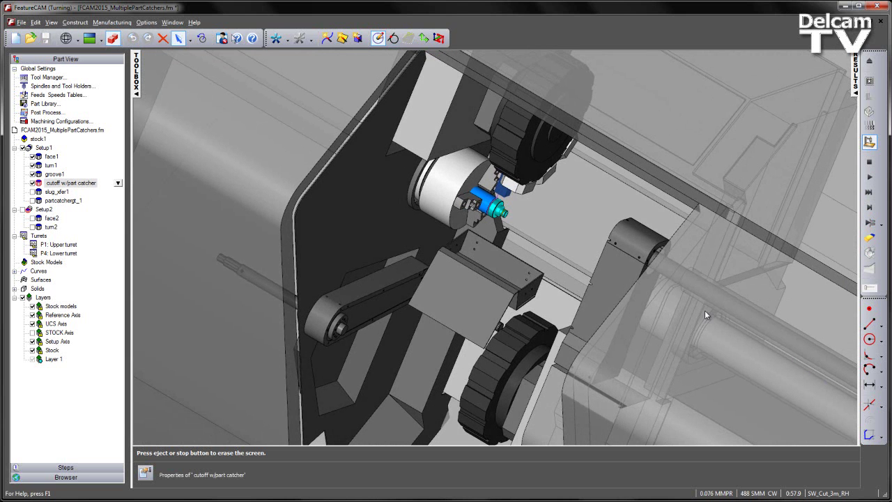
{"action": "left_click", "coordinate": [870, 207]}
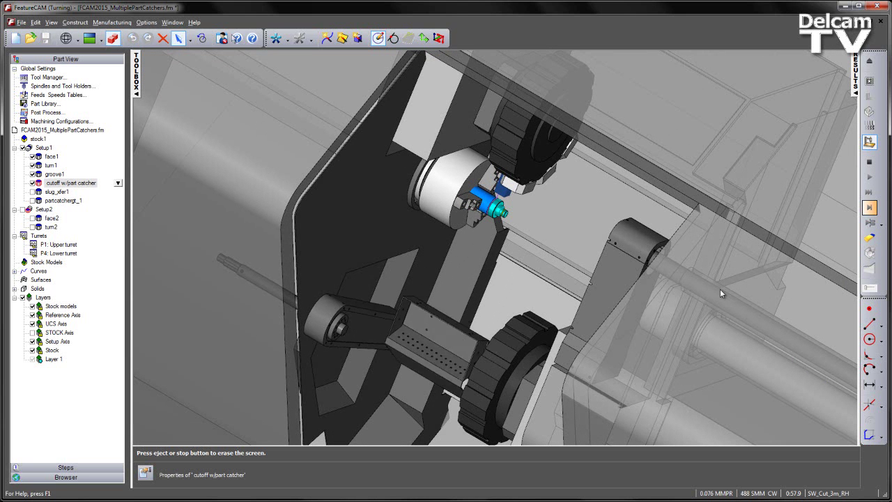
{"action": "middle_click_drag", "start_coordinate": [749, 302], "coordinate": [769, 280]}
{"action": "left_click", "coordinate": [869, 208]}
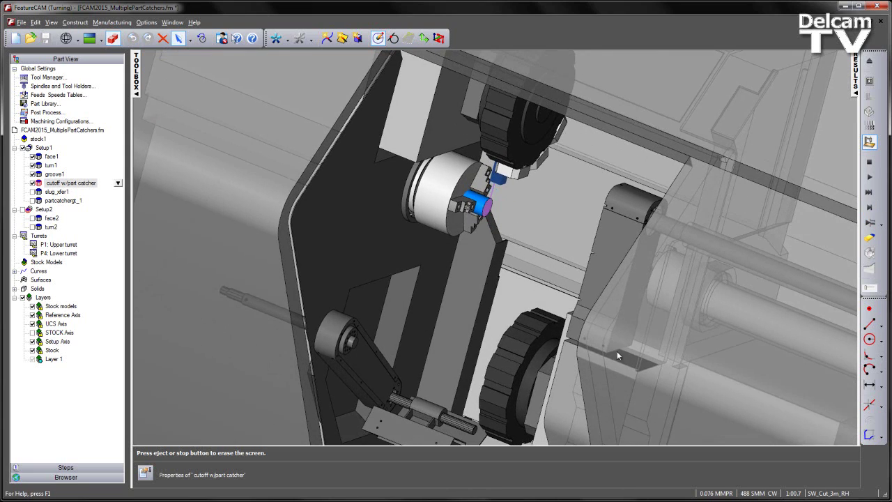
- Examine the part gripper beside the sub spindle from several angles in the machine model
{"action": "middle_click_drag", "start_coordinate": [469, 391], "coordinate": [662, 363]}
{"action": "middle_click_drag", "start_coordinate": [462, 337], "coordinate": [467, 253]}
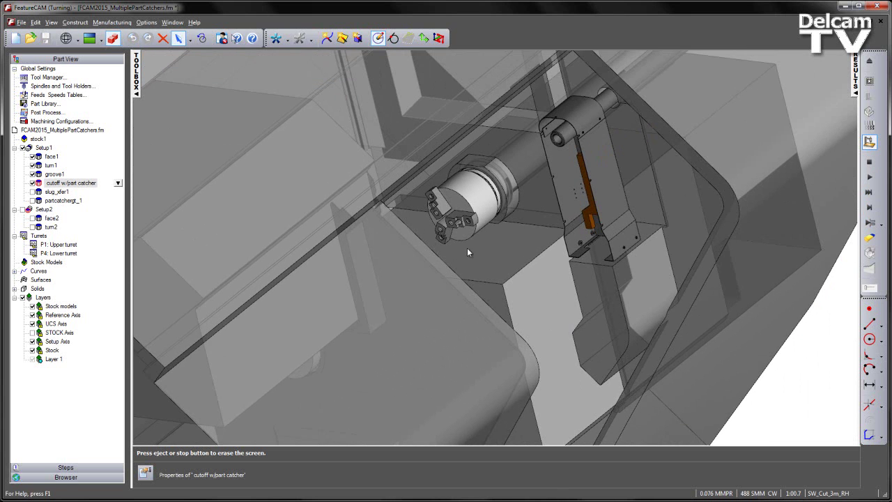
{"action": "middle_click_drag", "start_coordinate": [516, 285], "coordinate": [655, 200], "text": "ctrl"}
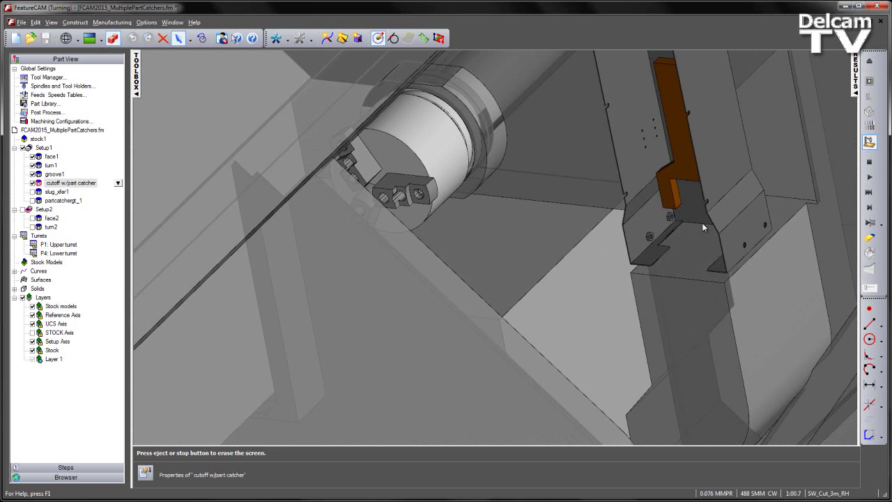
{"action": "middle_click_drag", "start_coordinate": [663, 338], "coordinate": [460, 362]}
{"action": "middle_click_drag", "start_coordinate": [587, 315], "coordinate": [445, 304]}
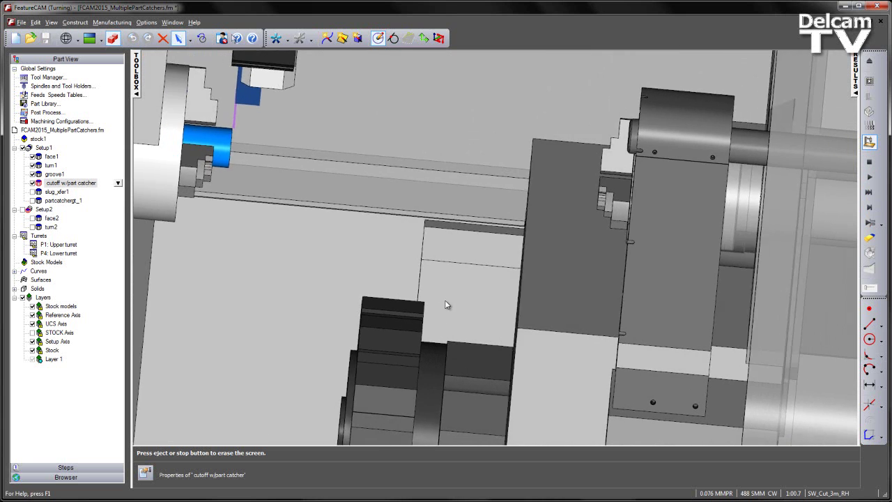
- Eject the machine simulation and restore the front view of the part
{"action": "left_click", "coordinate": [869, 62]}
{"action": "middle_click_drag", "start_coordinate": [199, 112], "coordinate": [260, 169], "text": "ctrl+shift"}
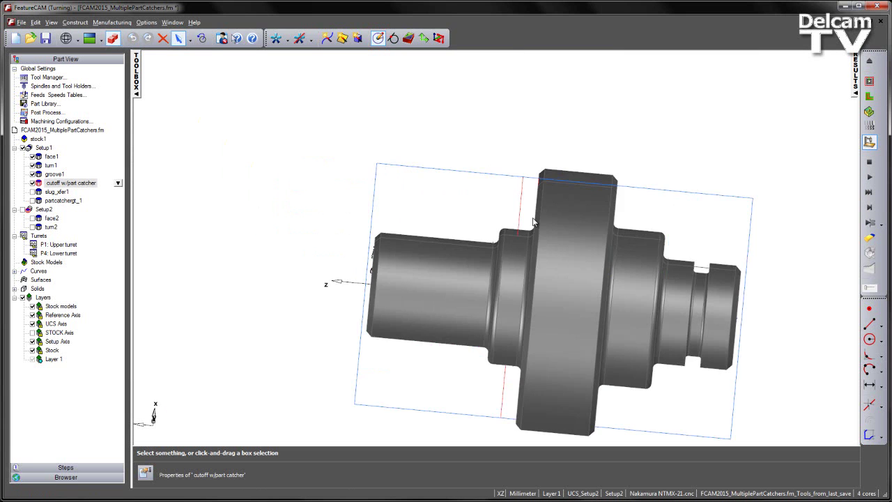
{"action": "middle_click_drag", "start_coordinate": [534, 218], "coordinate": [582, 252]}
{"action": "key", "text": "ctrl+2"}
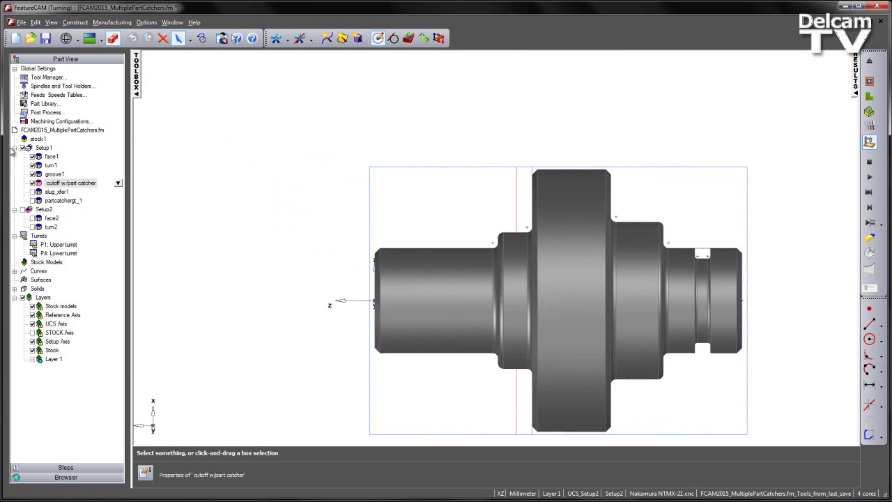
- Exclude the cutoff w/part catcher feature from Setup1 and include slug_xfer1 and Setup2 in the machining
{"action": "left_click", "coordinate": [43, 148]}
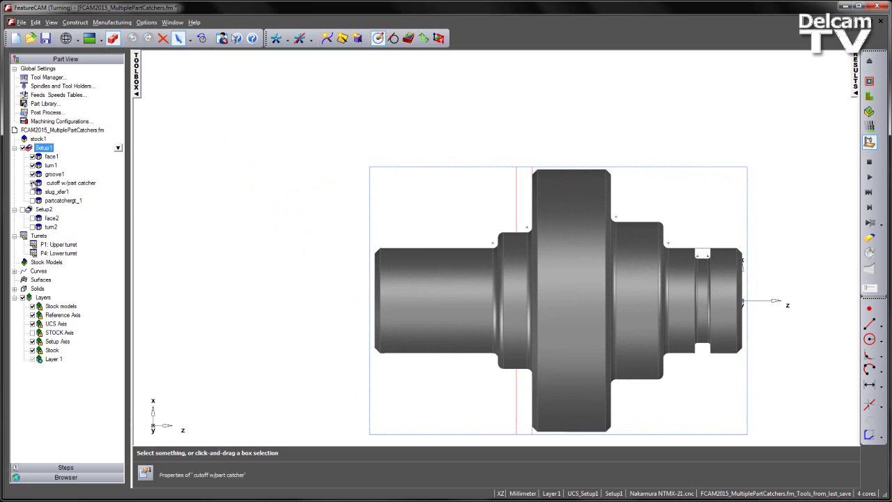
{"action": "left_click", "coordinate": [33, 183]}
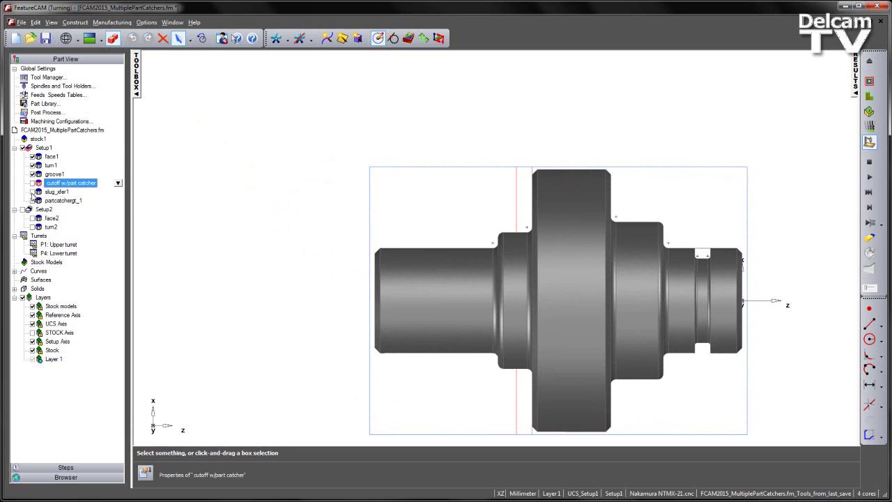
{"action": "left_click", "coordinate": [33, 191]}
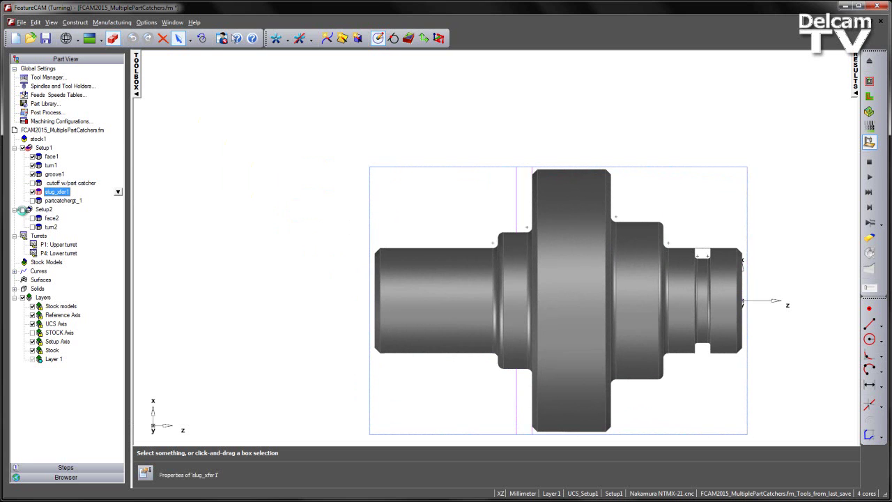
{"action": "left_click", "coordinate": [23, 209]}
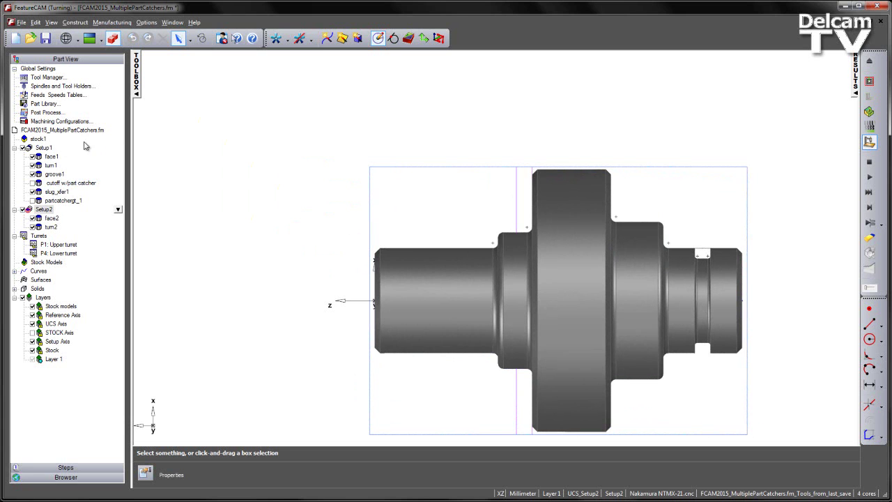
- Make Setup1 active and start a new user-defined feature based on the PartCatcherG_Turn macro add-in
{"action": "left_click", "coordinate": [44, 148]}
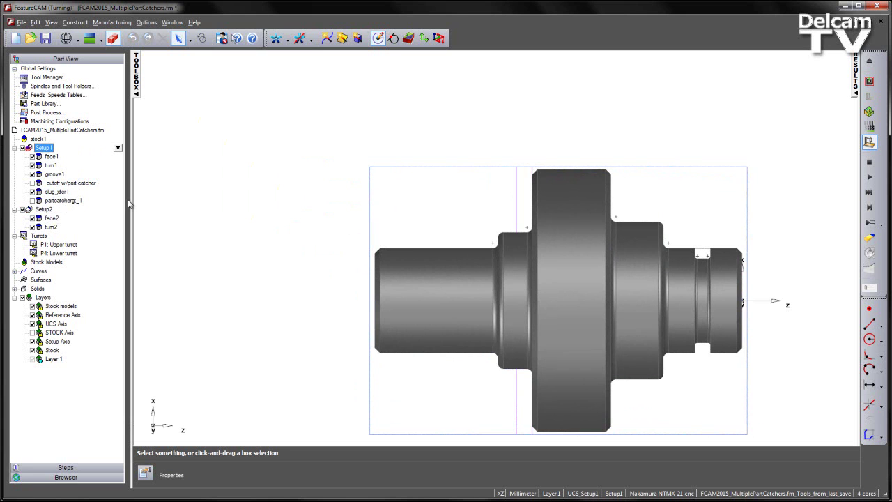
{"action": "middle_click_drag", "start_coordinate": [471, 217], "coordinate": [360, 166], "text": "shift"}
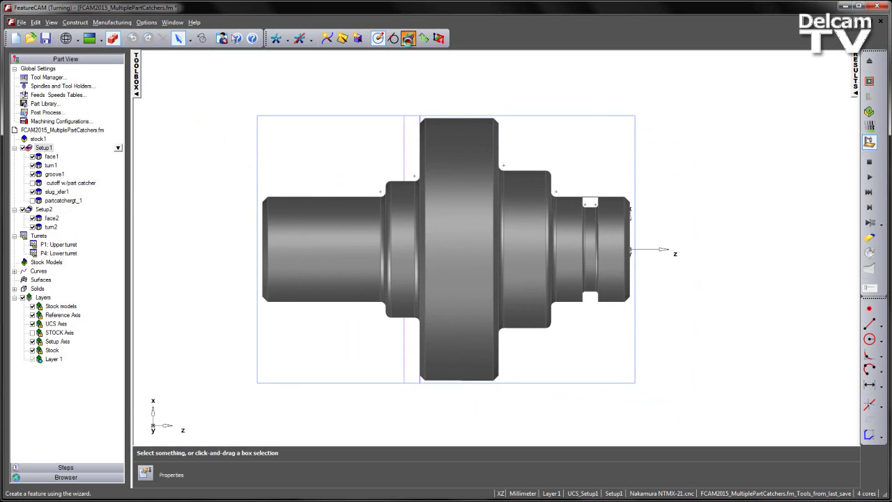
{"action": "left_click", "coordinate": [408, 38]}
{"action": "left_click", "coordinate": [373, 279]}
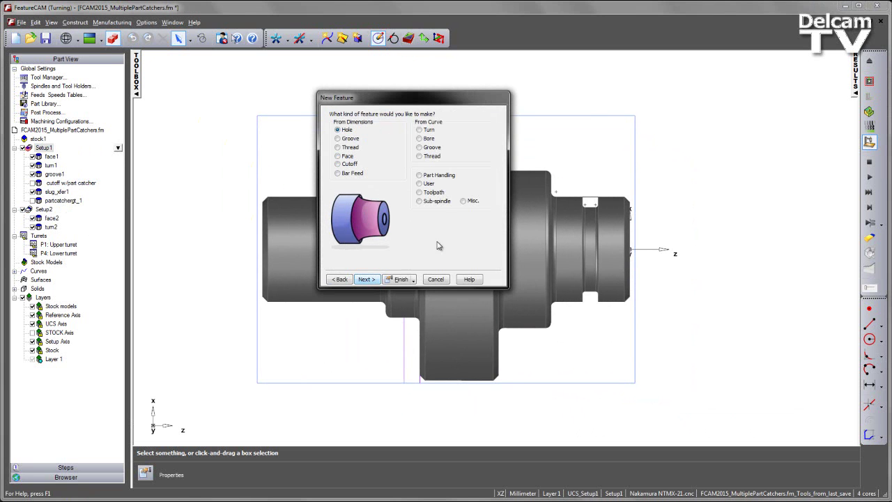
{"action": "left_click", "coordinate": [420, 184]}
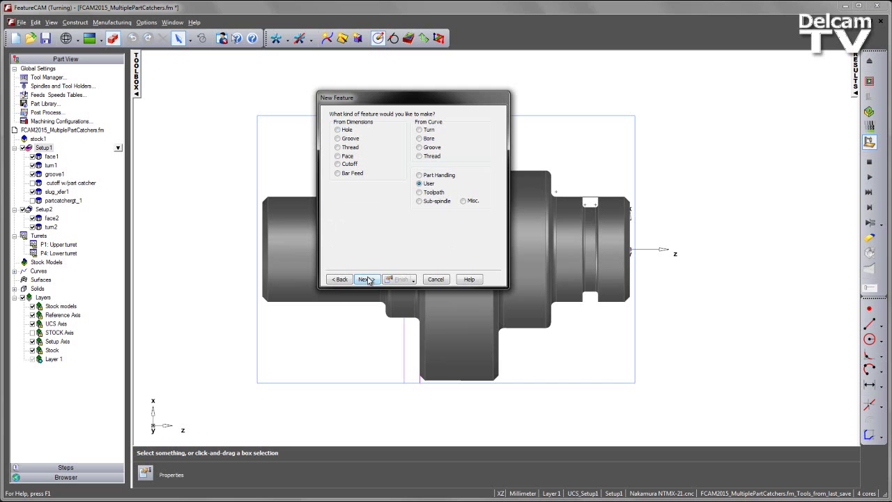
{"action": "left_click", "coordinate": [367, 279]}
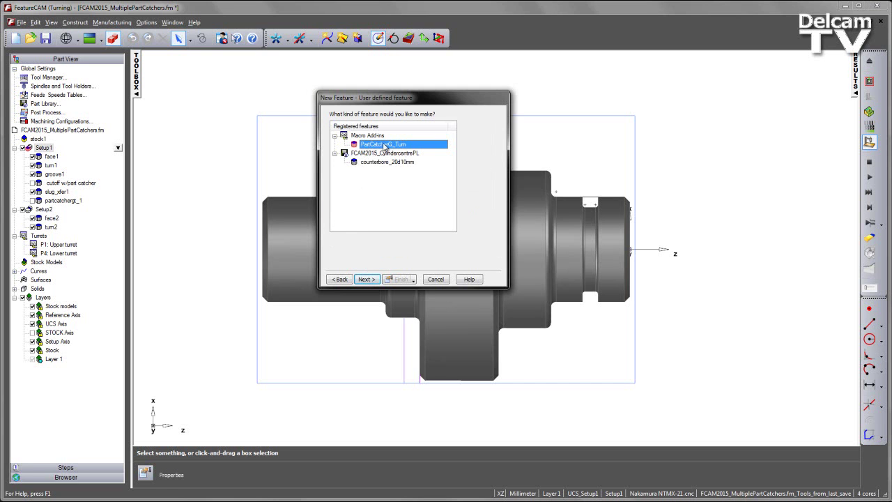
{"action": "left_click", "coordinate": [365, 280]}
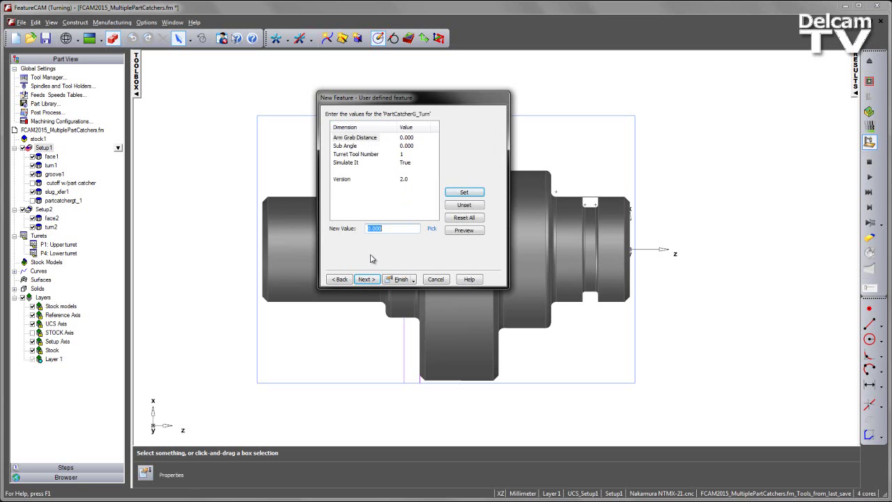
- Set the Arm Grab Distance to 25 and create the part catcher feature
{"action": "left_click", "coordinate": [463, 195]}
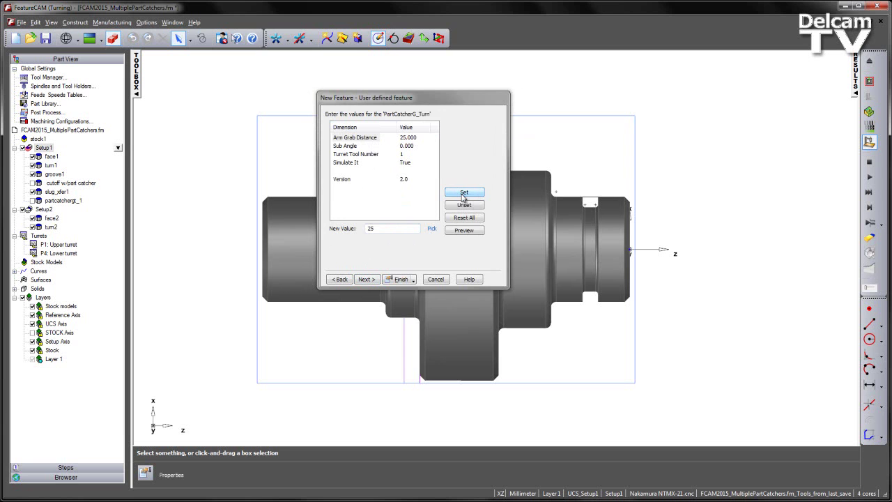
{"action": "left_click", "coordinate": [366, 279]}
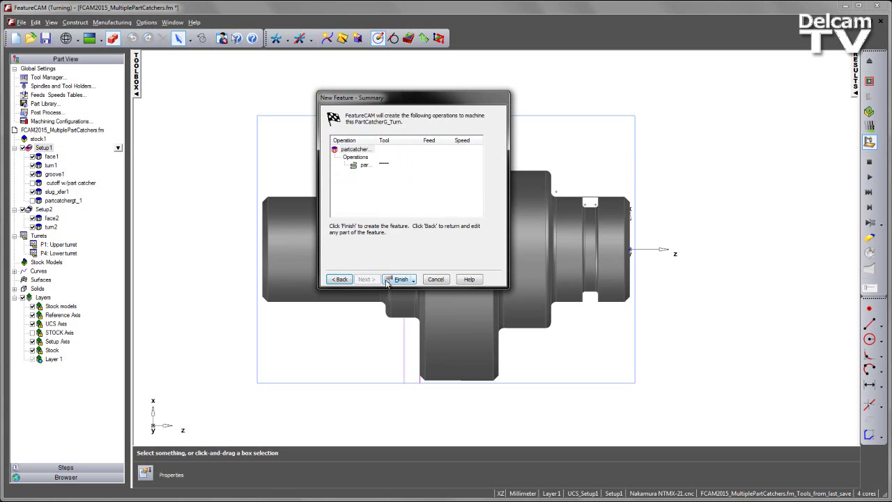
{"action": "left_click", "coordinate": [395, 280]}
{"action": "left_click", "coordinate": [313, 336]}
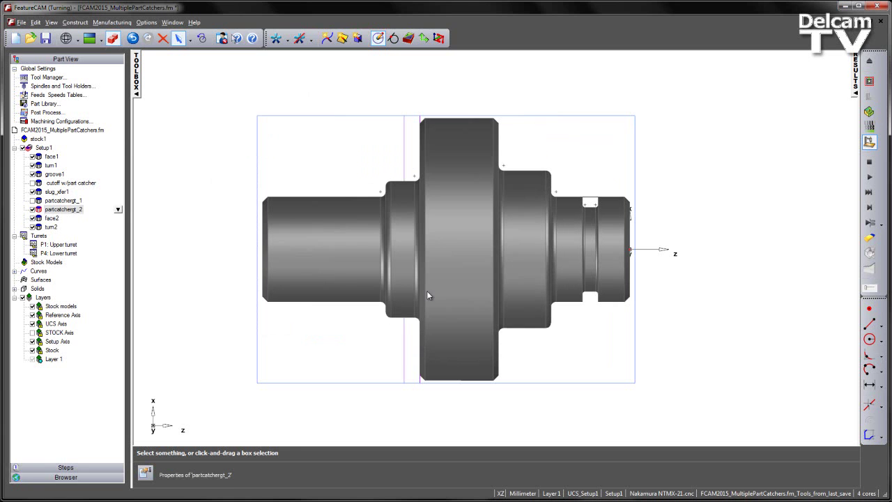
- Reorder the upper turret's operations so that partcatchergt_2 part_catch_g comes before the slug_xfer1 slug transfer
{"action": "left_click", "coordinate": [855, 78]}
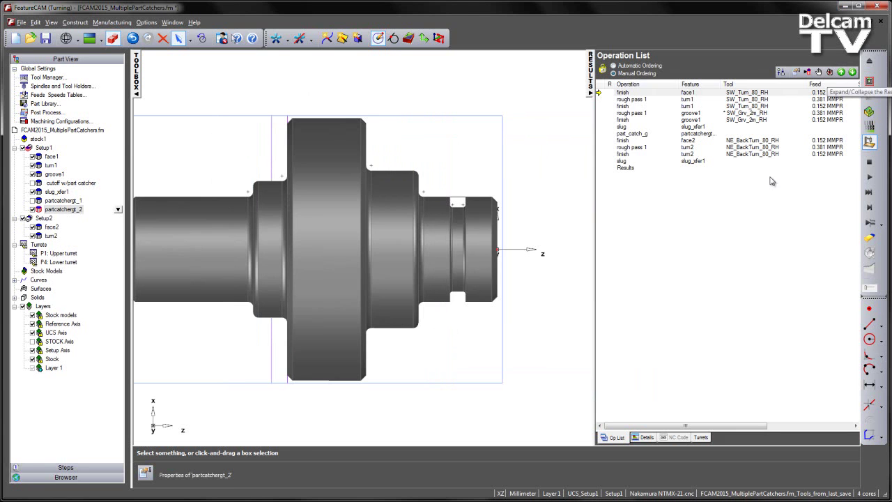
{"action": "left_click", "coordinate": [700, 437]}
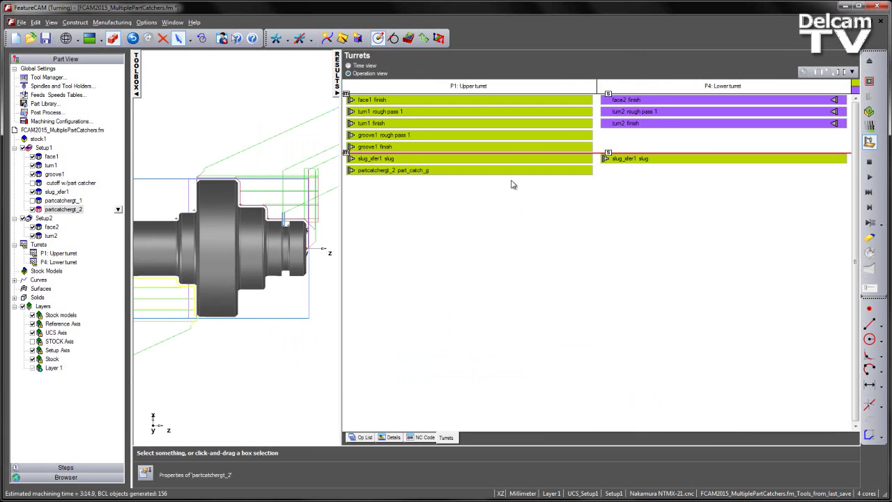
{"action": "left_click", "coordinate": [383, 171]}
{"action": "left_click_drag", "start_coordinate": [383, 160], "coordinate": [385, 164]}
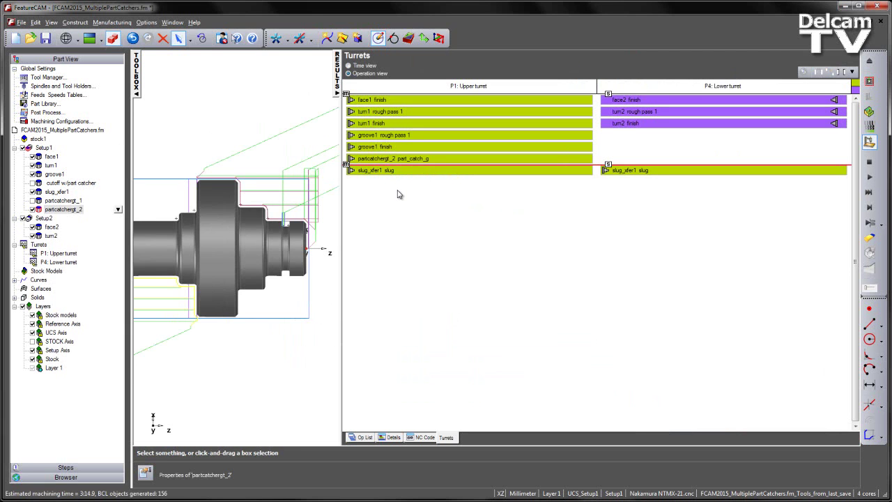
{"action": "left_click", "coordinate": [336, 87]}
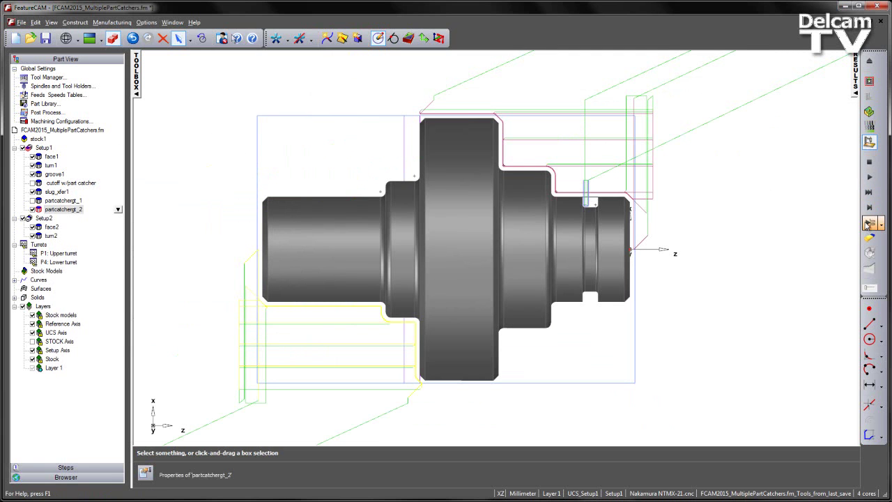
- Run the machine simulation and examine from several angles how the part gripper takes the finished part from the sub spindle
{"action": "left_click", "coordinate": [869, 222]}
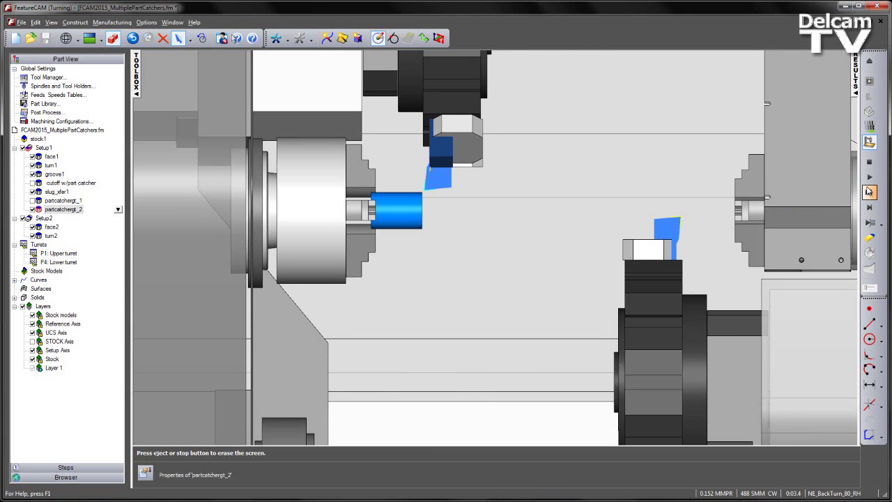
{"action": "left_click", "coordinate": [869, 180]}
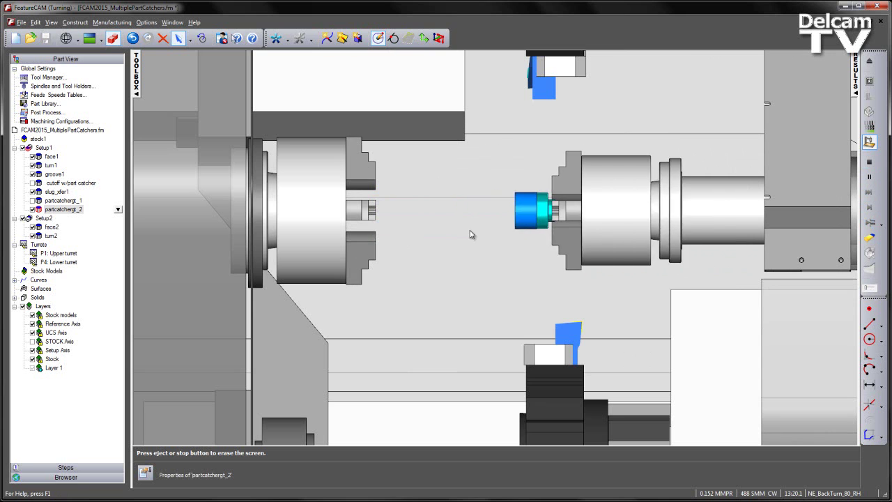
{"action": "middle_click_drag", "start_coordinate": [472, 232], "coordinate": [629, 251]}
{"action": "middle_click_drag", "start_coordinate": [422, 200], "coordinate": [421, 226]}
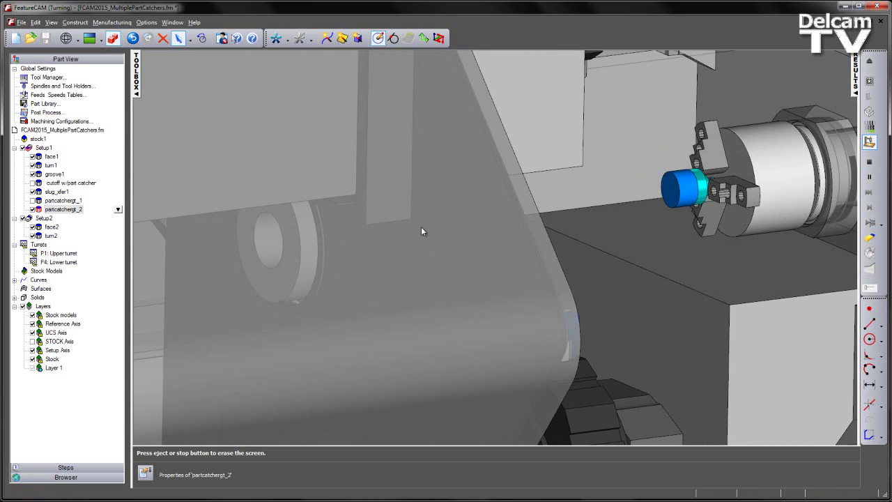
{"action": "middle_click_drag", "start_coordinate": [660, 222], "coordinate": [357, 180], "text": "shift"}
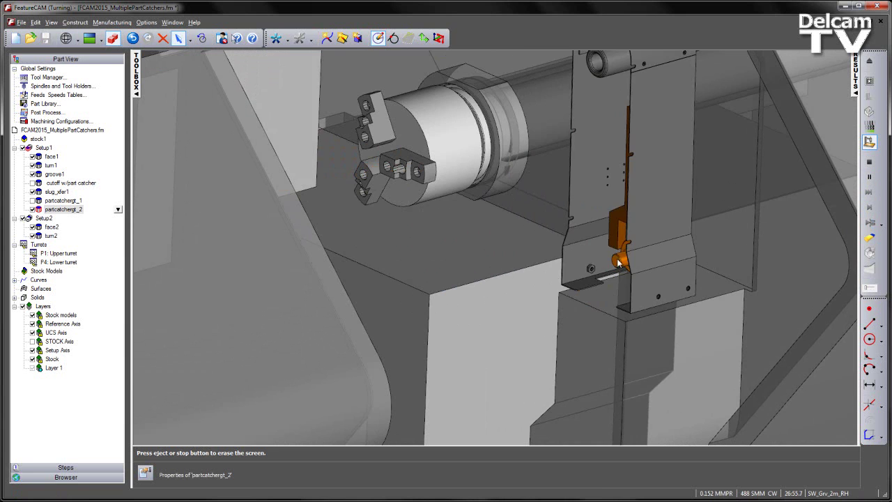
{"action": "middle_click_drag", "start_coordinate": [618, 262], "coordinate": [460, 249]}
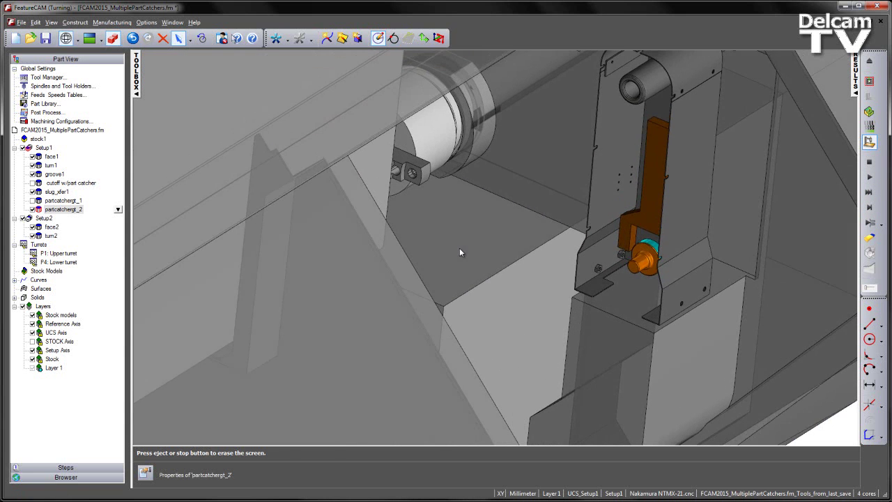